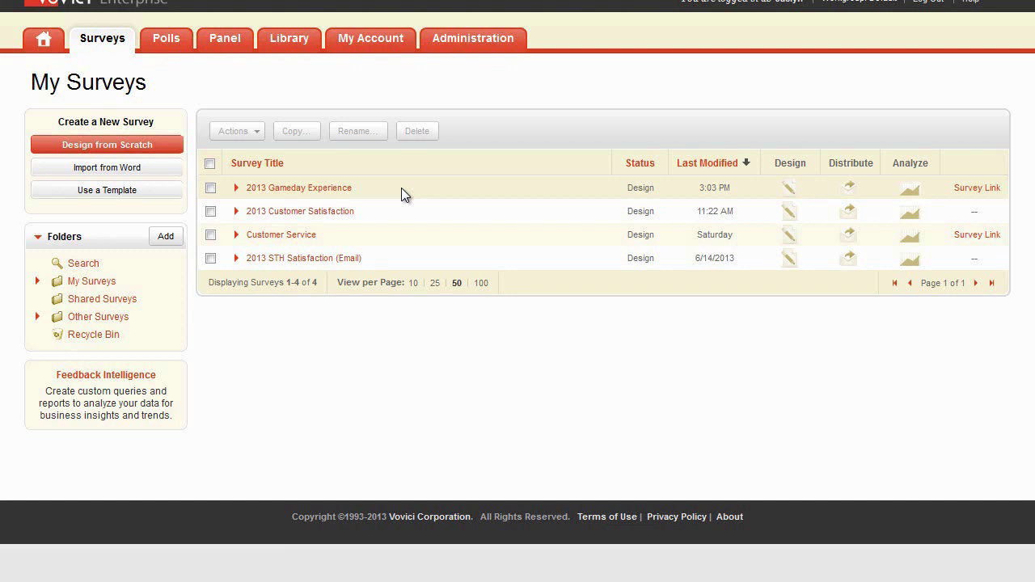
- Open the 2013 Gameday Experience survey, jump to page 6, and select the Purchase Concessions question
{"action": "left_click", "coordinate": [326, 190]}
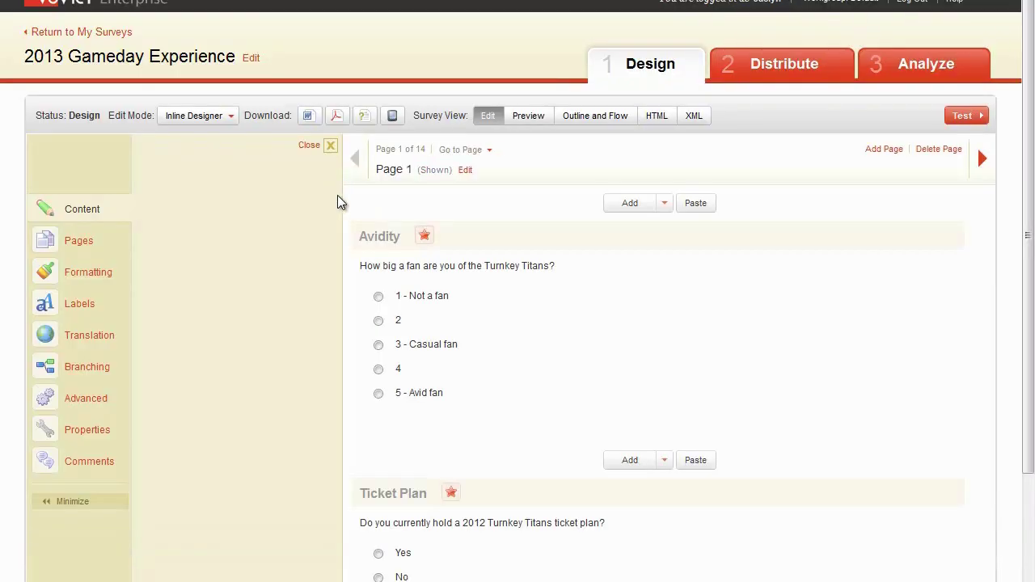
{"action": "left_click", "coordinate": [455, 149]}
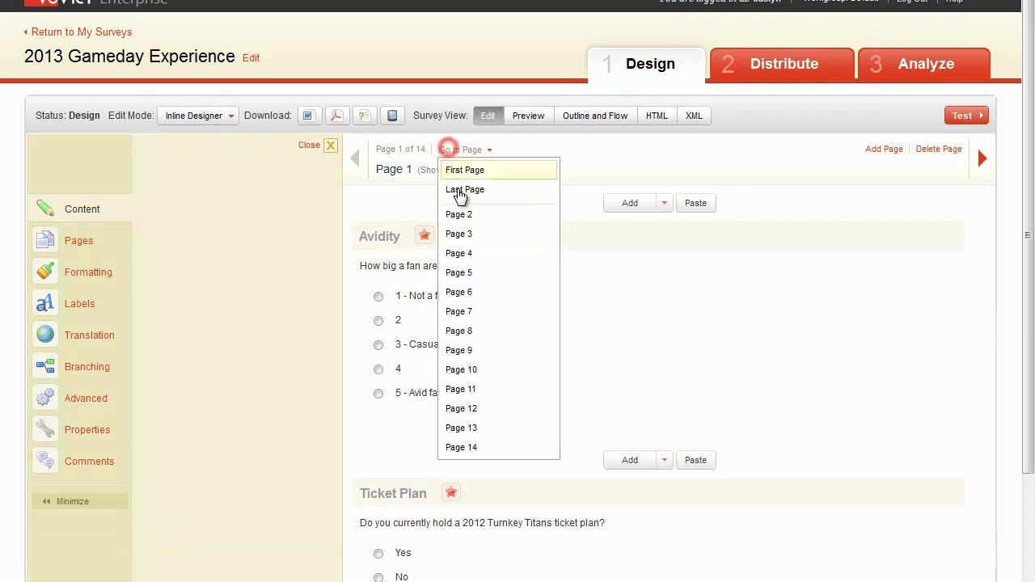
{"action": "left_click", "coordinate": [477, 303]}
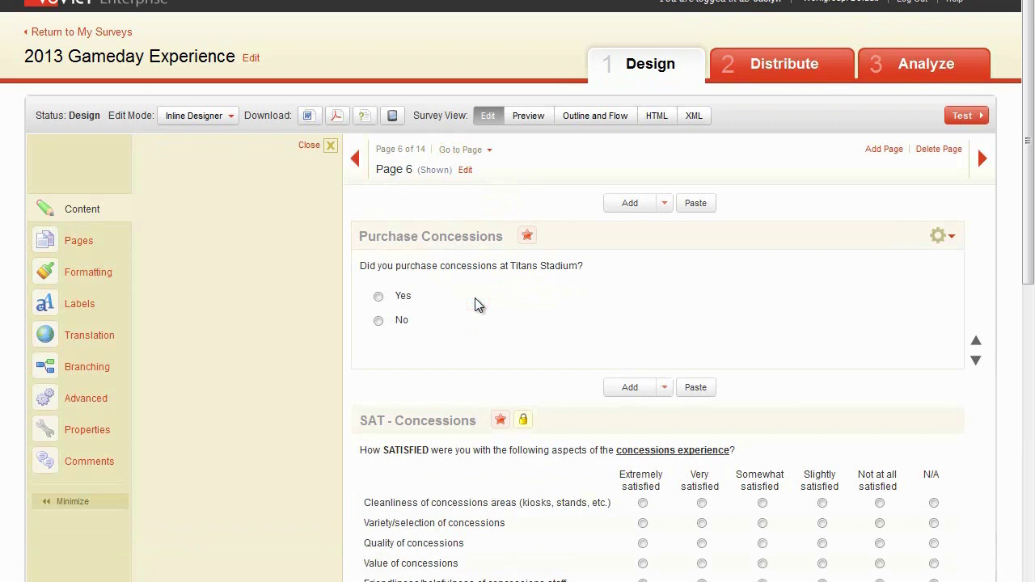
{"action": "left_click", "coordinate": [543, 316]}
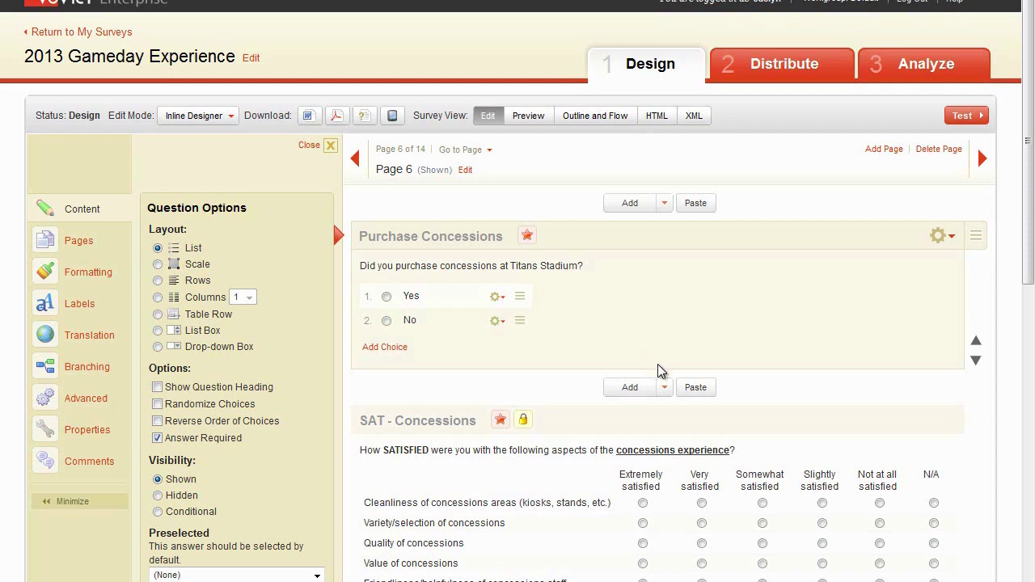
{"action": "left_click", "coordinate": [664, 388]}
- Insert page breaks after Purchase Concessions and after Comments - Concessions, then return to page 6
{"action": "left_click", "coordinate": [681, 573]}
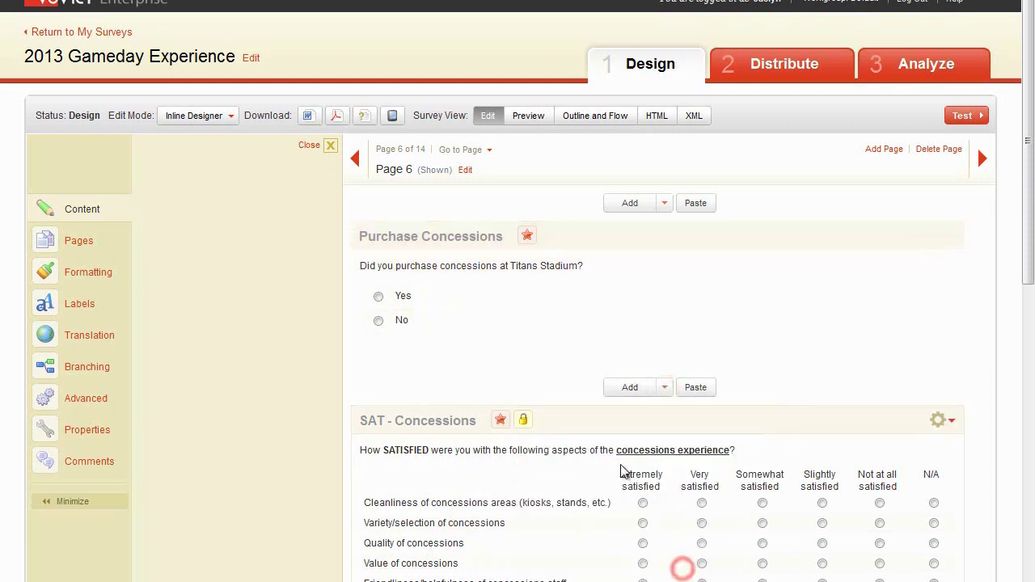
{"action": "scroll", "coordinate": [621, 471], "scroll_direction": "down", "scroll_amount": 2}
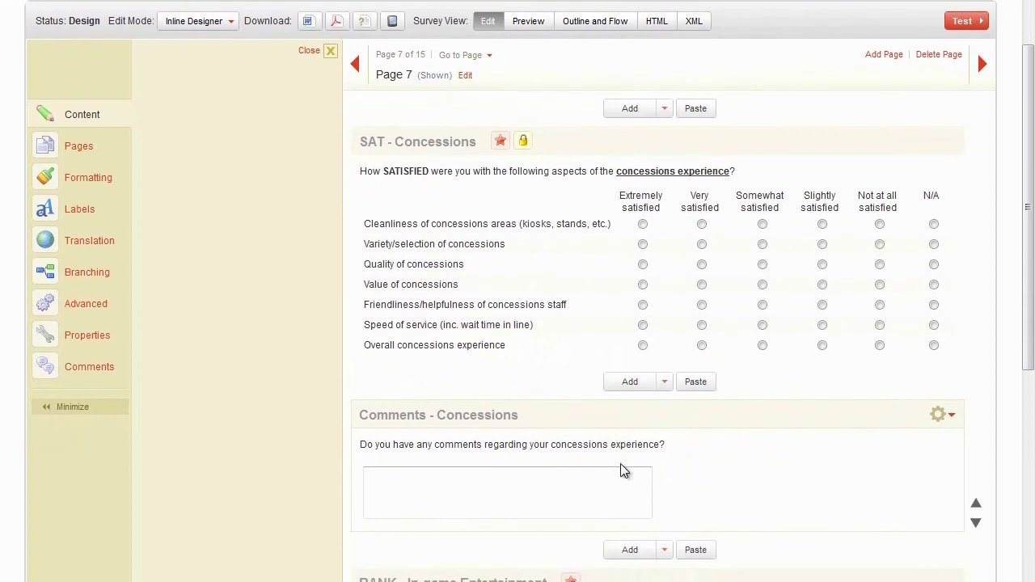
{"action": "left_click", "coordinate": [664, 550]}
{"action": "scroll", "coordinate": [666, 550], "scroll_direction": "down", "scroll_amount": 2}
{"action": "scroll", "coordinate": [661, 534], "scroll_direction": "down", "scroll_amount": 4}
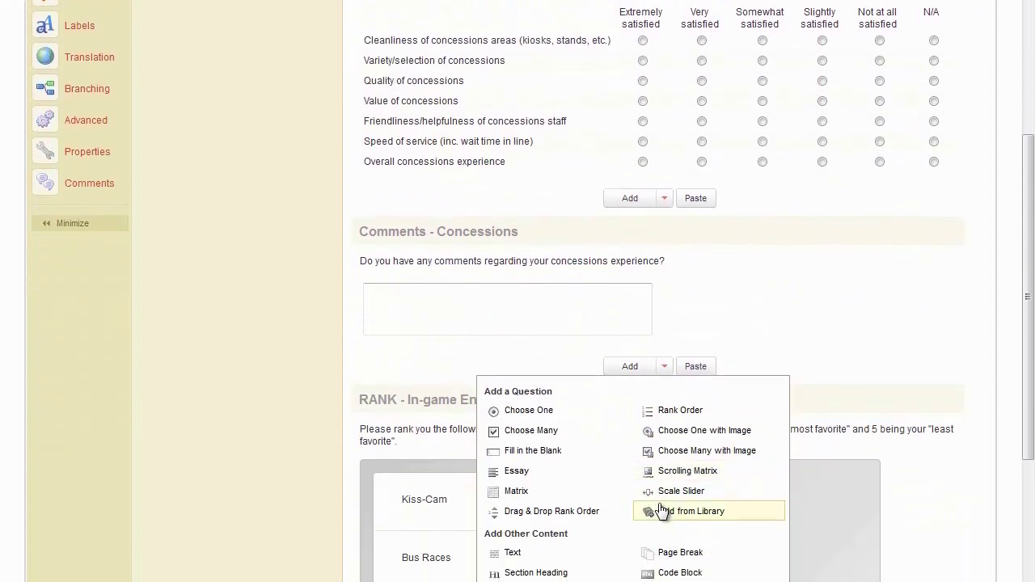
{"action": "left_click", "coordinate": [660, 502]}
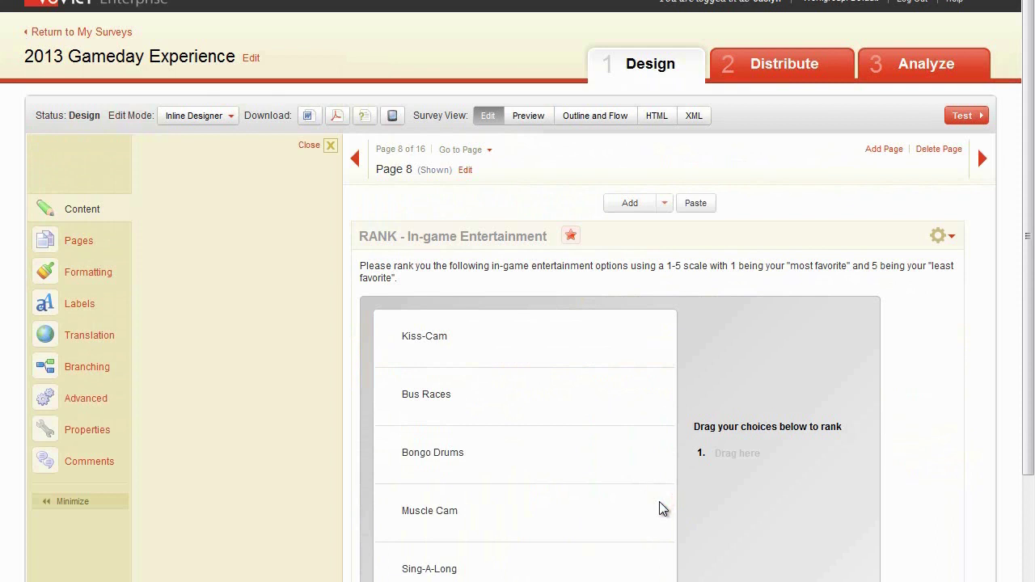
{"action": "left_click", "coordinate": [356, 159]}
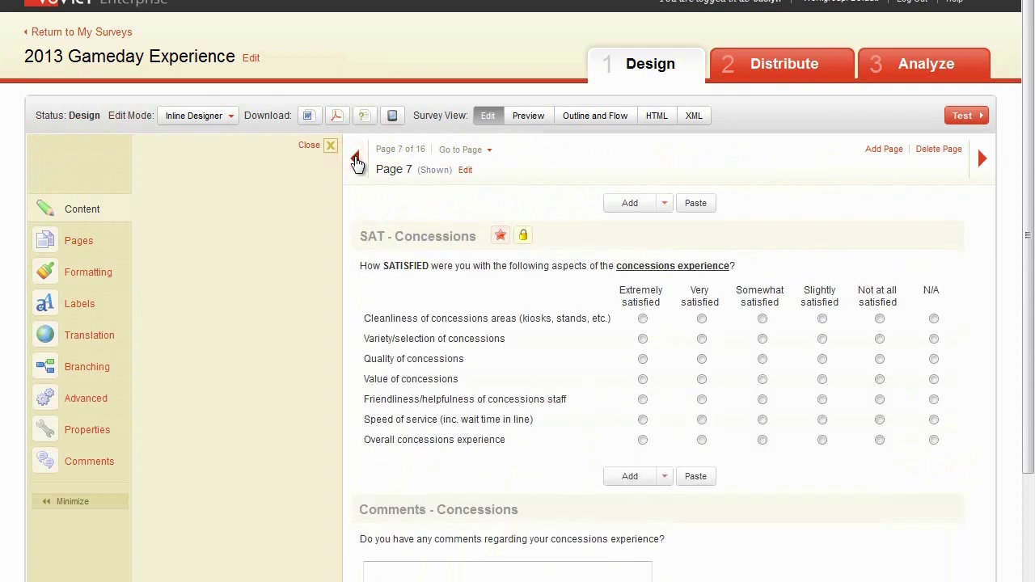
{"action": "left_click", "coordinate": [355, 159]}
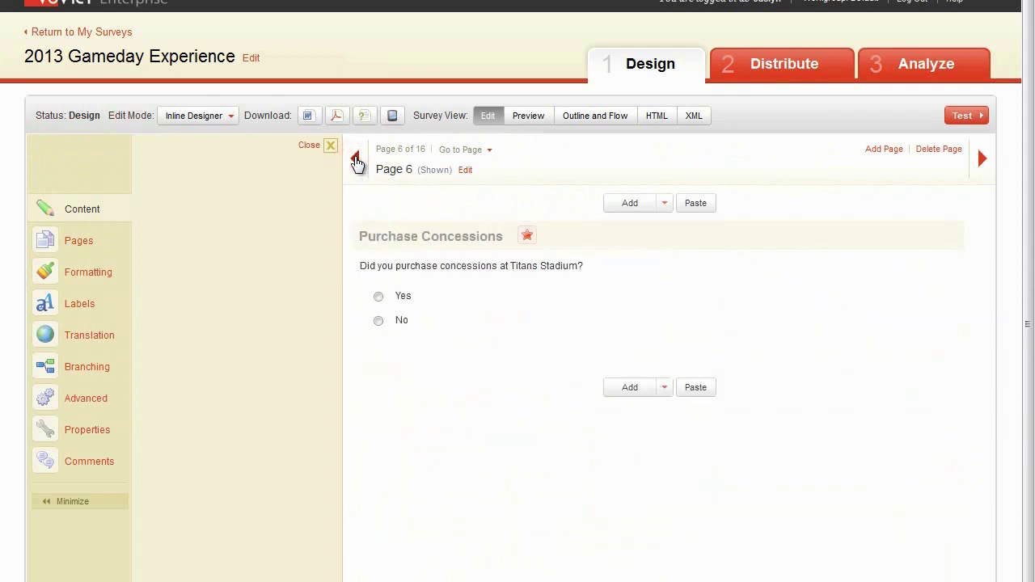
- Set the No answer's destination on Purchase Concessions to RANK - In-game Entertainment
{"action": "left_click", "coordinate": [540, 312]}
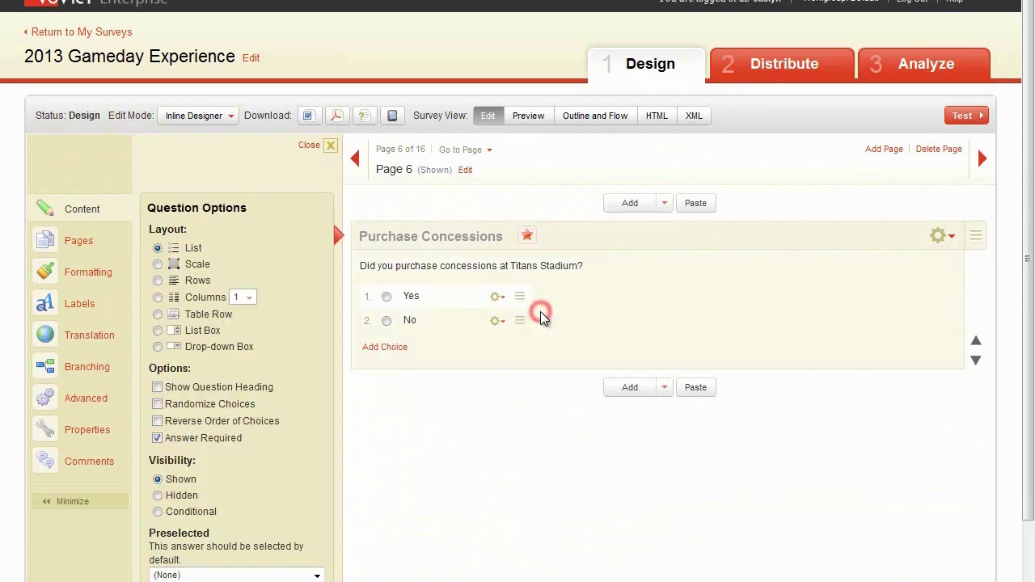
{"action": "left_click", "coordinate": [412, 321]}
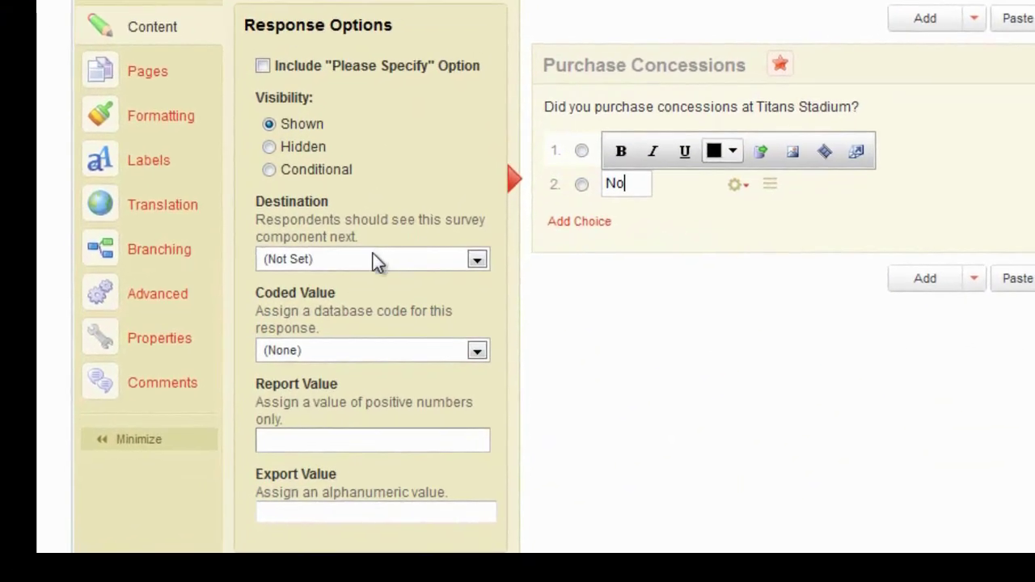
{"action": "left_click", "coordinate": [371, 254]}
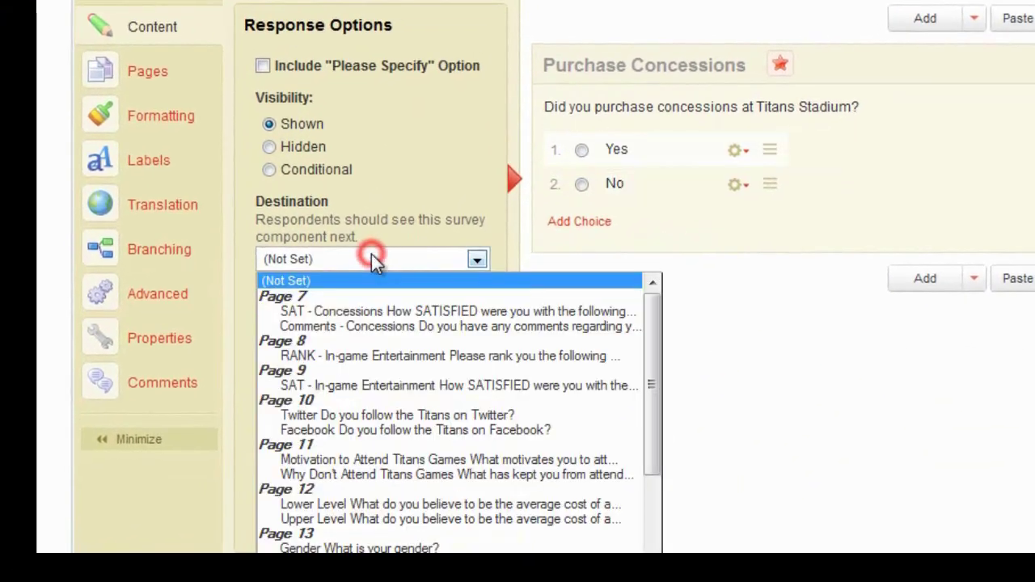
{"action": "left_click", "coordinate": [402, 354]}
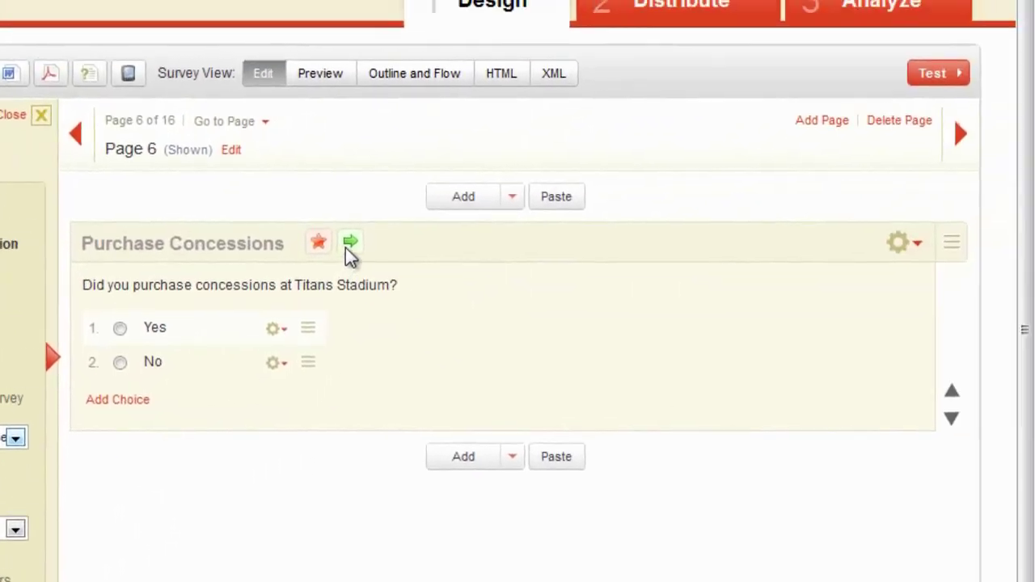
{"action": "mouse_move", "coordinate": [520, 180]}
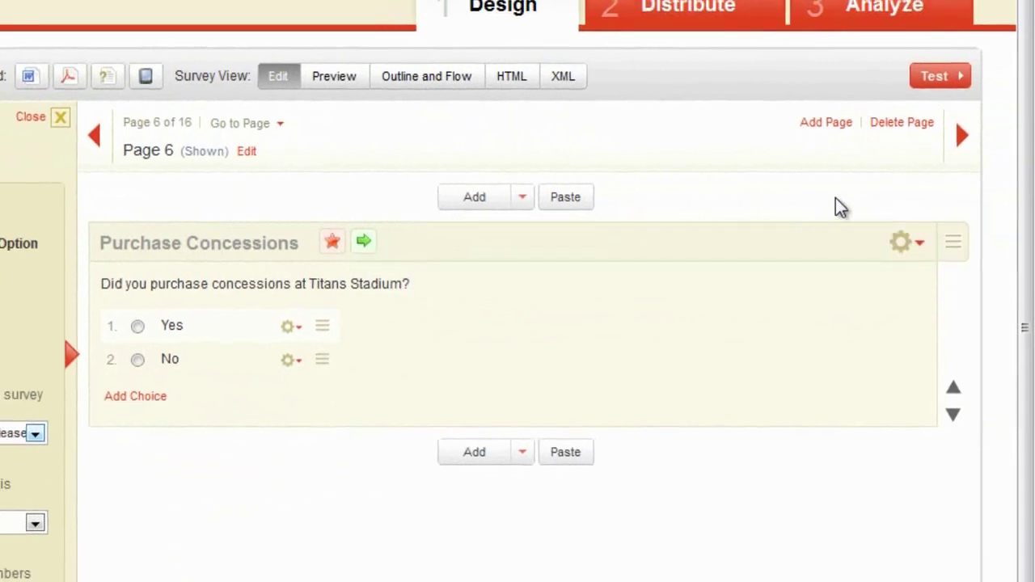
{"action": "left_click", "coordinate": [934, 73]}
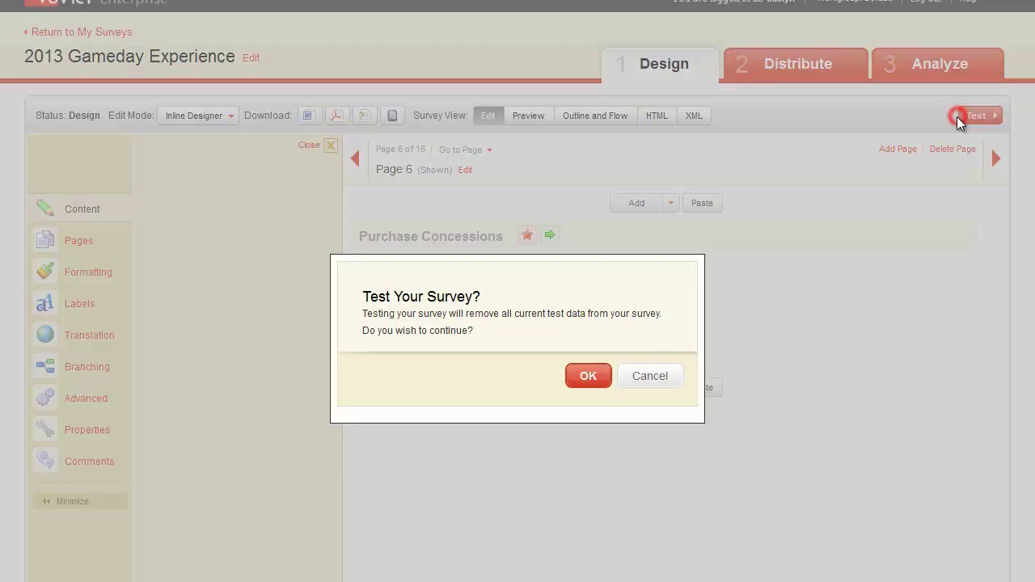
{"action": "left_click", "coordinate": [587, 376]}
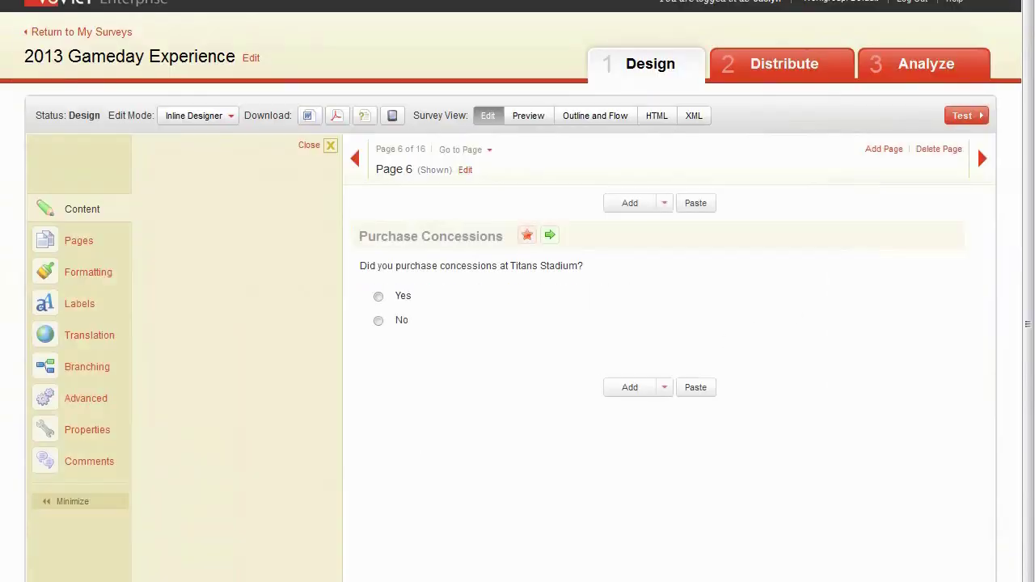
- On page 11, add a page break between Motivation and Why Don't Attend Titans Games
{"action": "mouse_move", "coordinate": [553, 347]}
{"action": "left_click", "coordinate": [461, 150]}
{"action": "left_click", "coordinate": [473, 392]}
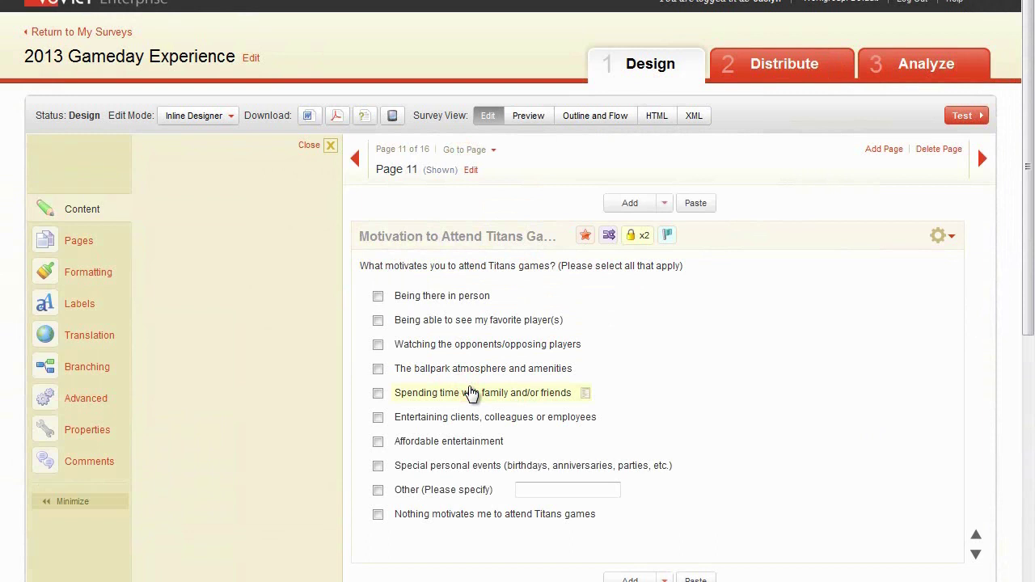
{"action": "scroll", "coordinate": [472, 393], "scroll_direction": "down", "scroll_amount": 5}
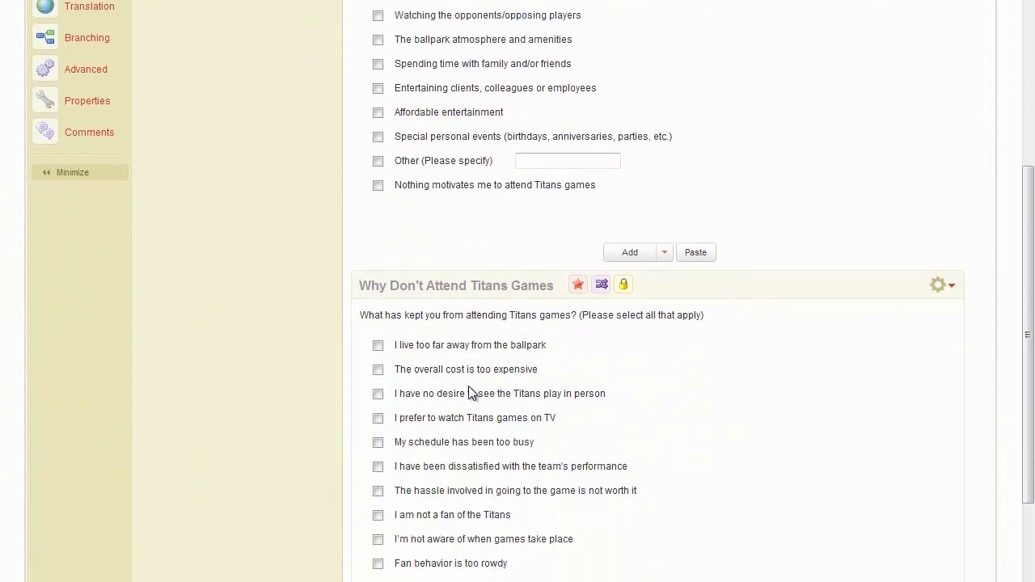
{"action": "scroll", "coordinate": [472, 393], "scroll_direction": "down", "scroll_amount": 1}
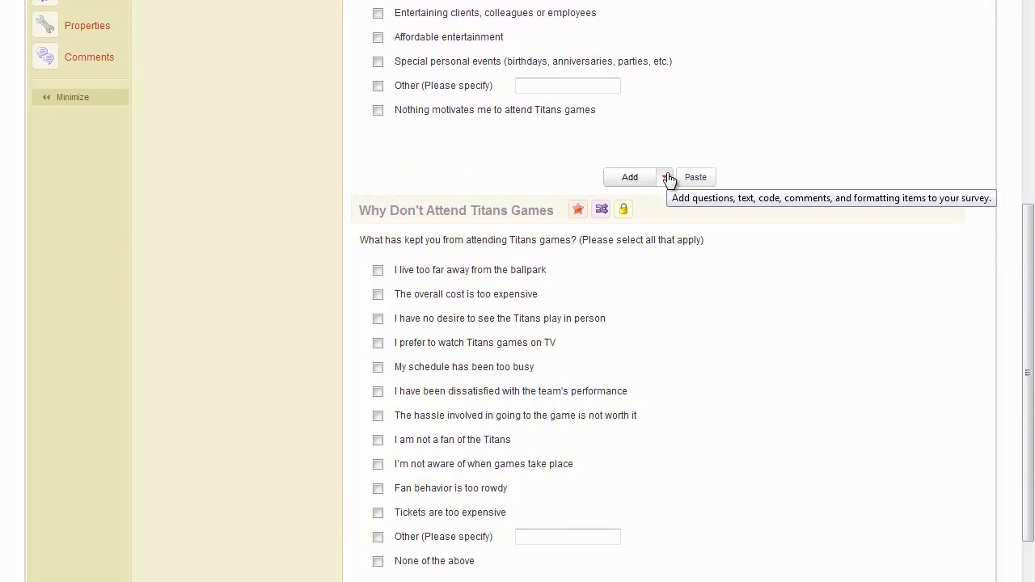
{"action": "left_click", "coordinate": [664, 177]}
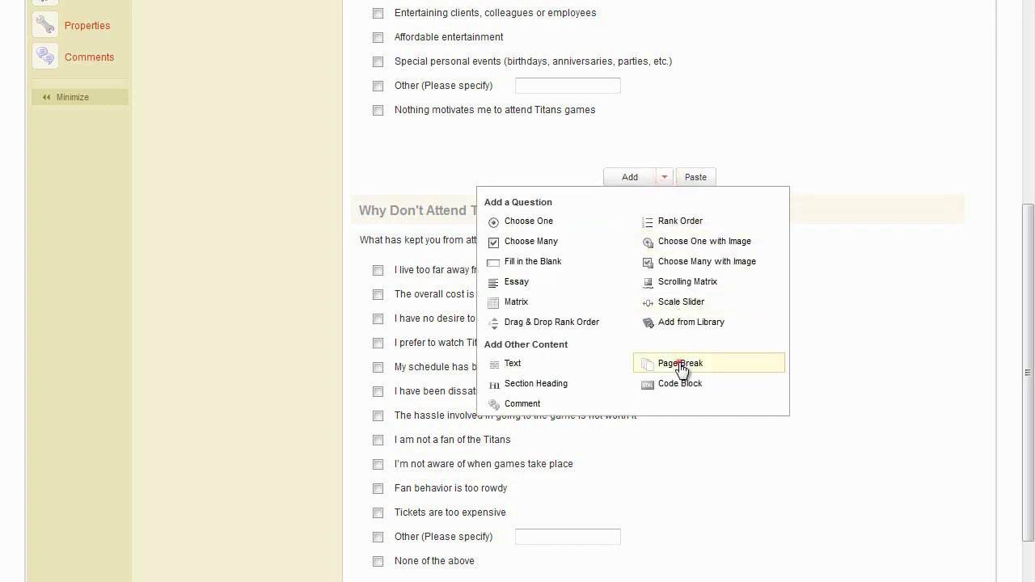
{"action": "left_click", "coordinate": [679, 364]}
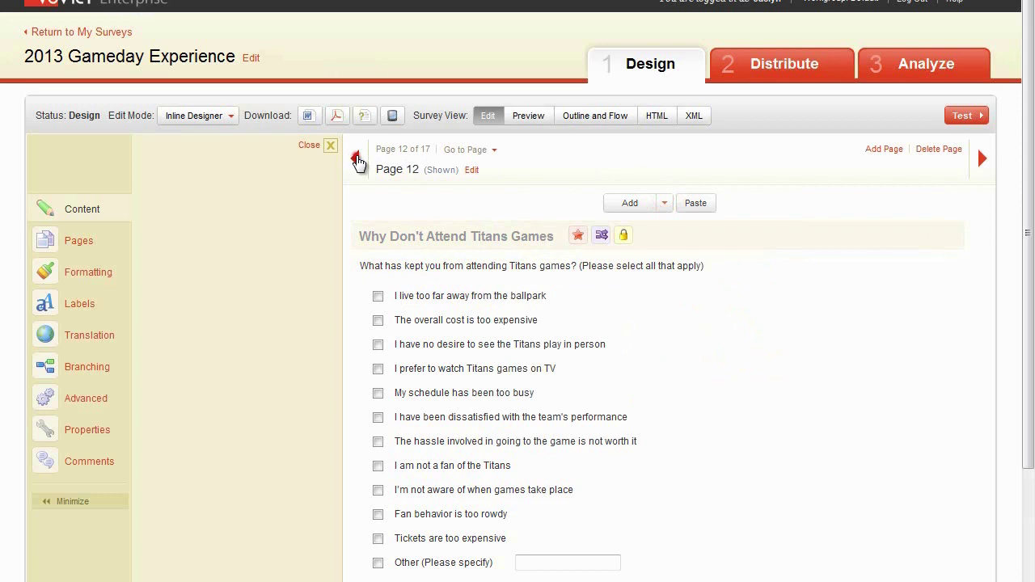
- Set the Motivation to Attend Titans Games question's destination to the Lower Level question
{"action": "left_click", "coordinate": [356, 158]}
{"action": "scroll", "coordinate": [582, 328], "scroll_direction": "down", "scroll_amount": 1}
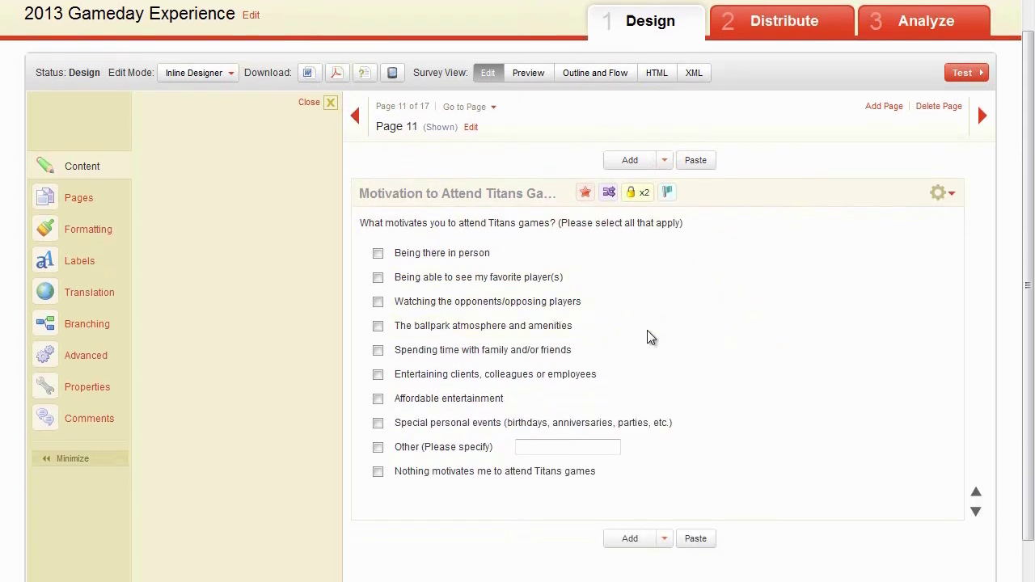
{"action": "left_click", "coordinate": [801, 346]}
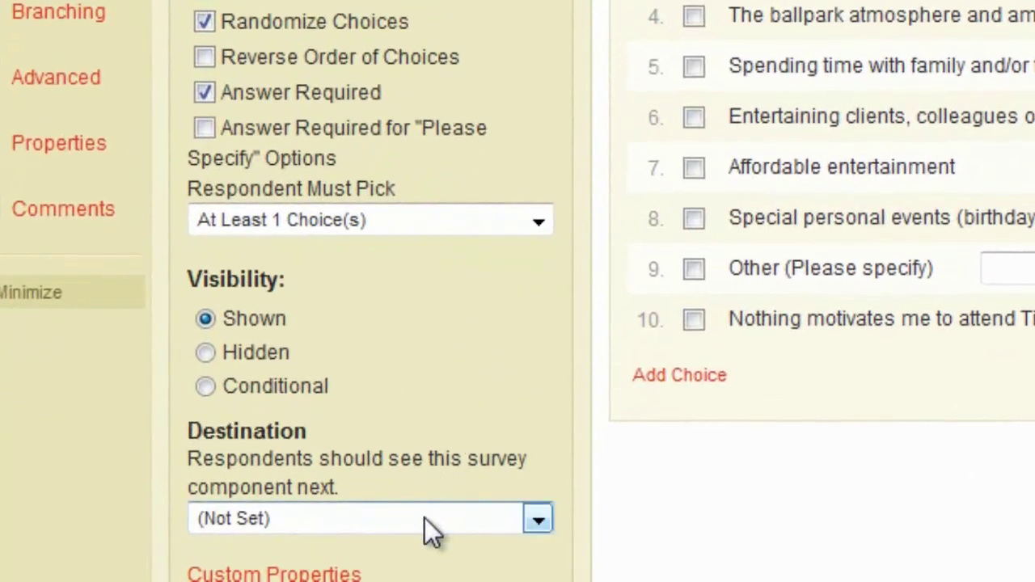
{"action": "left_click", "coordinate": [388, 527]}
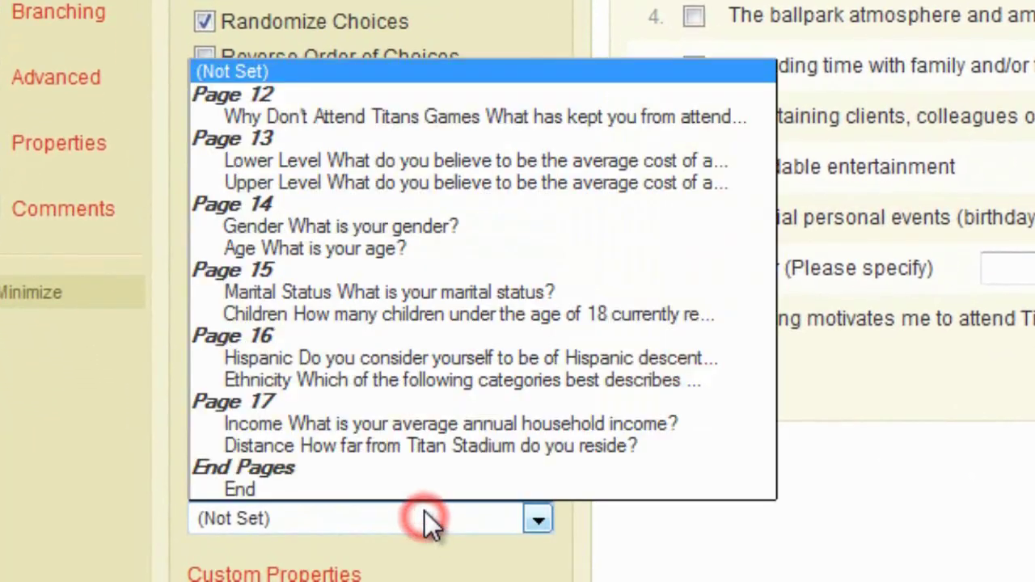
{"action": "left_click", "coordinate": [430, 166]}
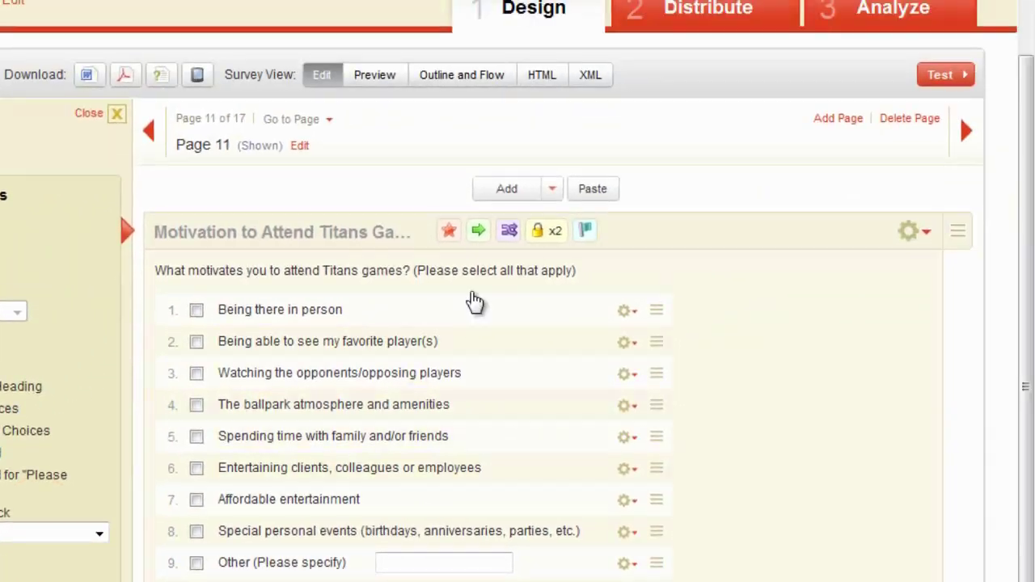
{"action": "mouse_move", "coordinate": [567, 166]}
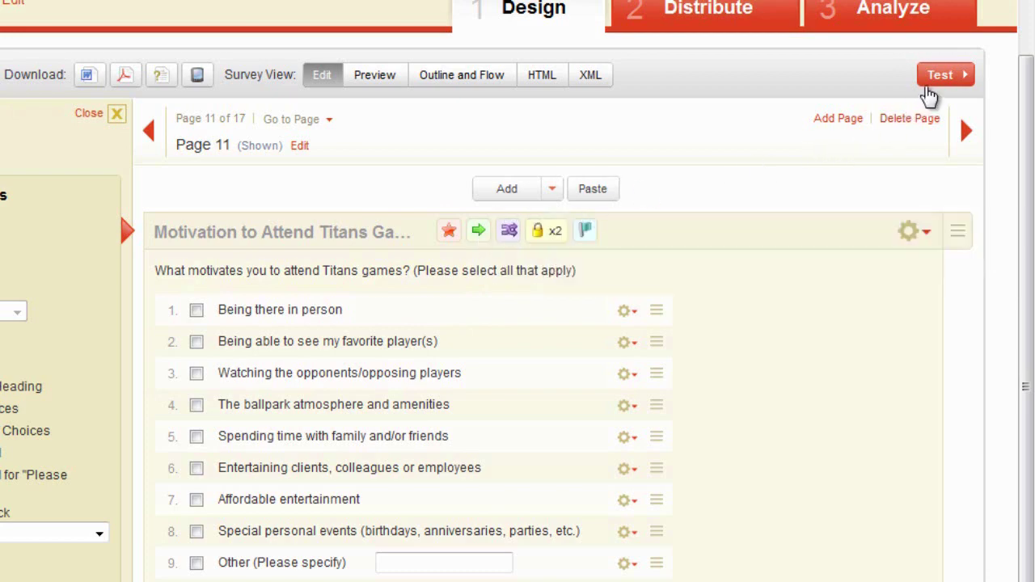
- Start a test run of the survey and confirm it in the Test Your Survey dialog
{"action": "left_click", "coordinate": [926, 78]}
{"action": "left_click", "coordinate": [462, 482]}
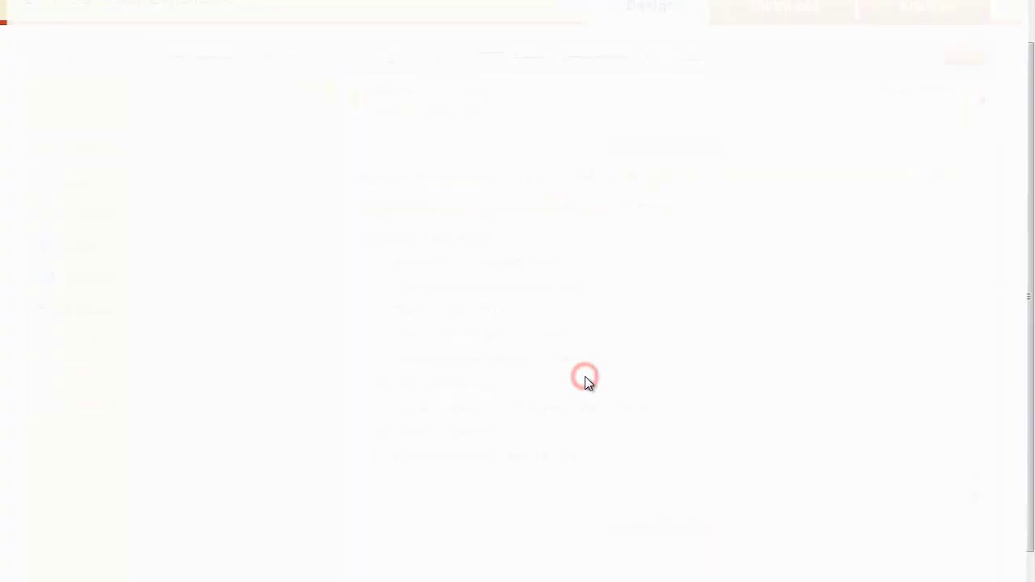